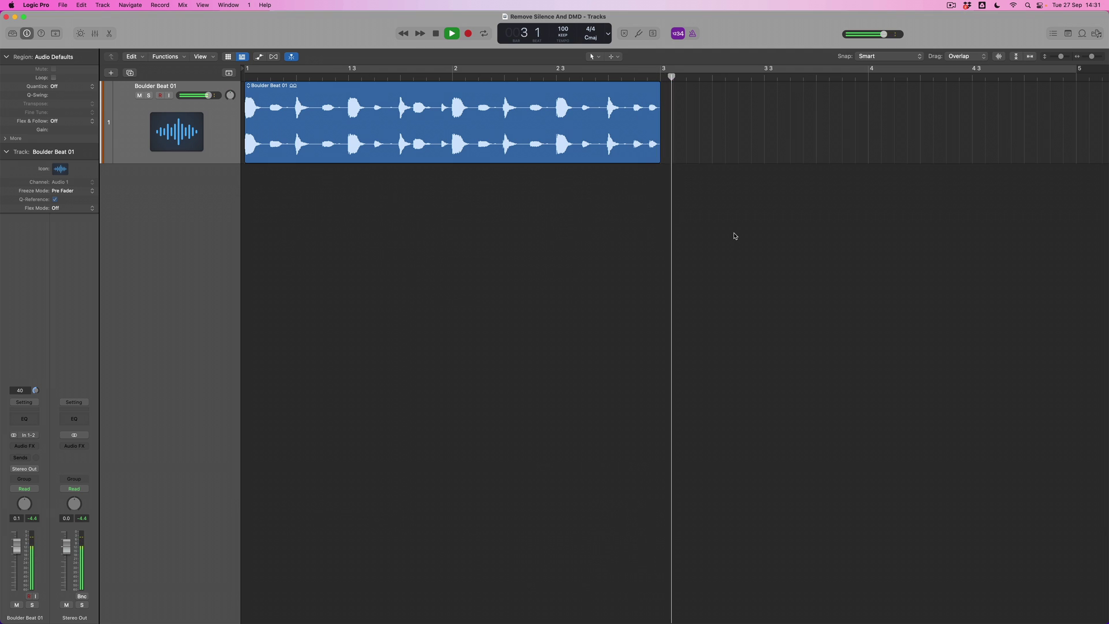
- Stop playback and open Remove Silence for the Boulder Beat 01 audio region
key("space")
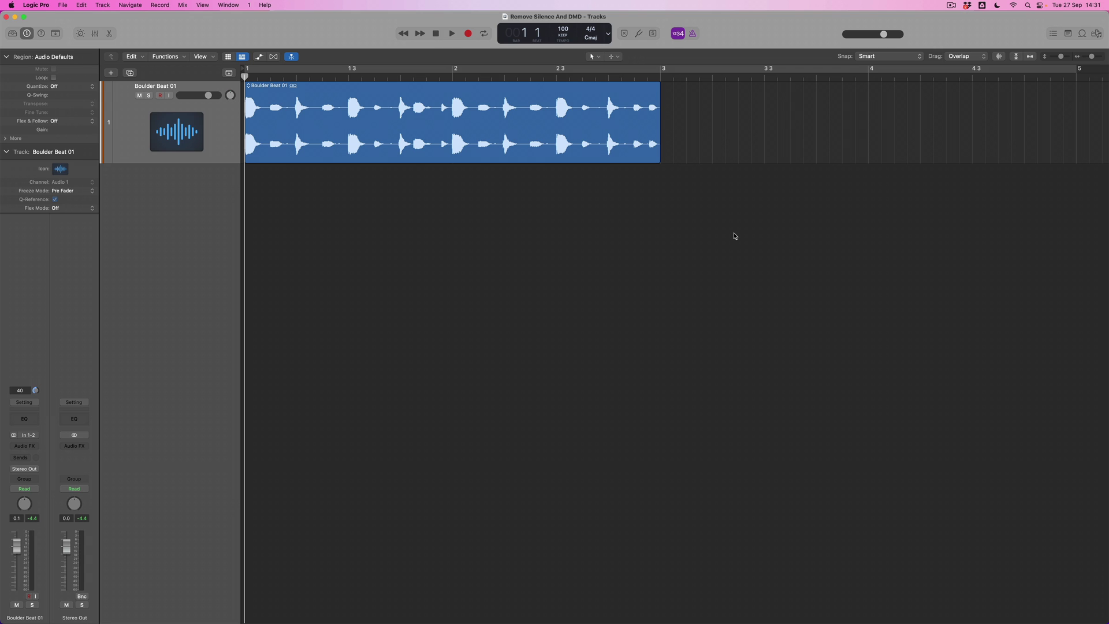
left_click(523, 146)
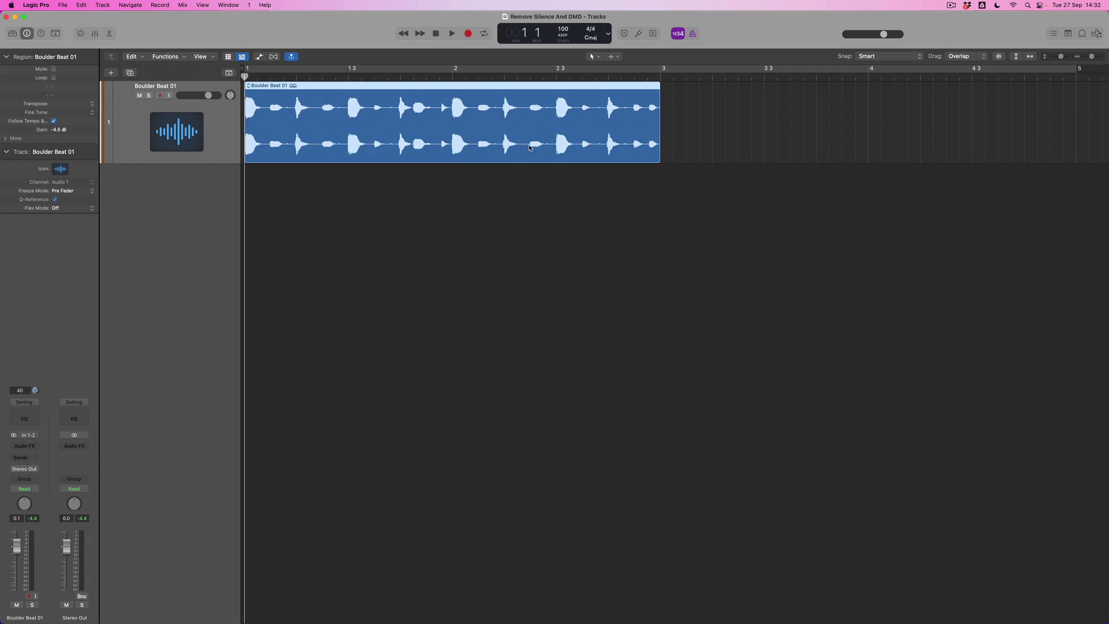
left_click(176, 58)
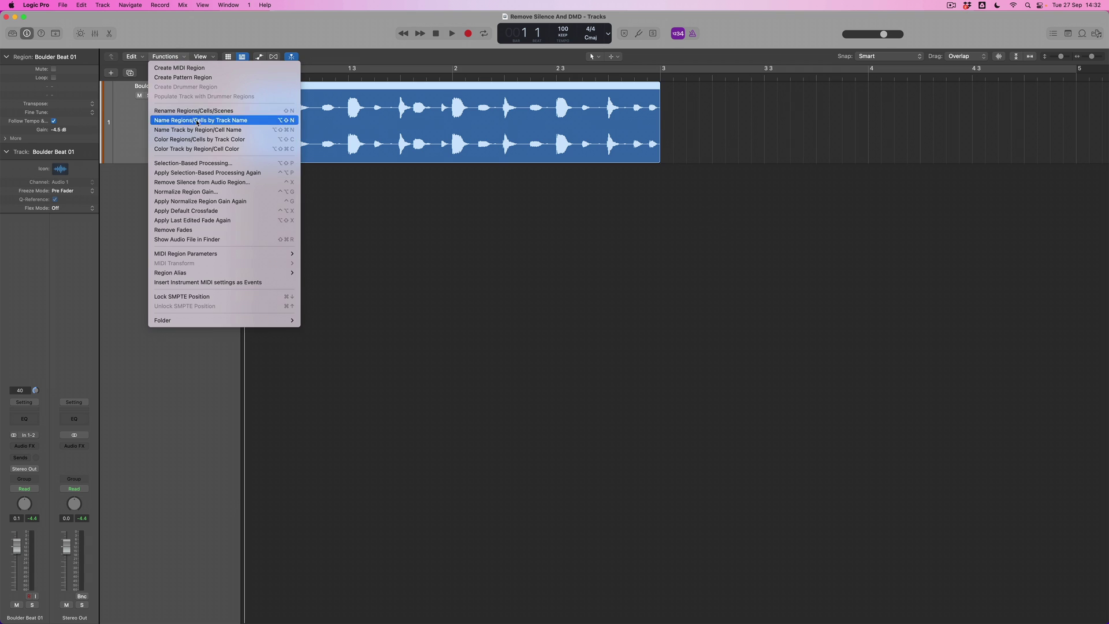
left_click(209, 183)
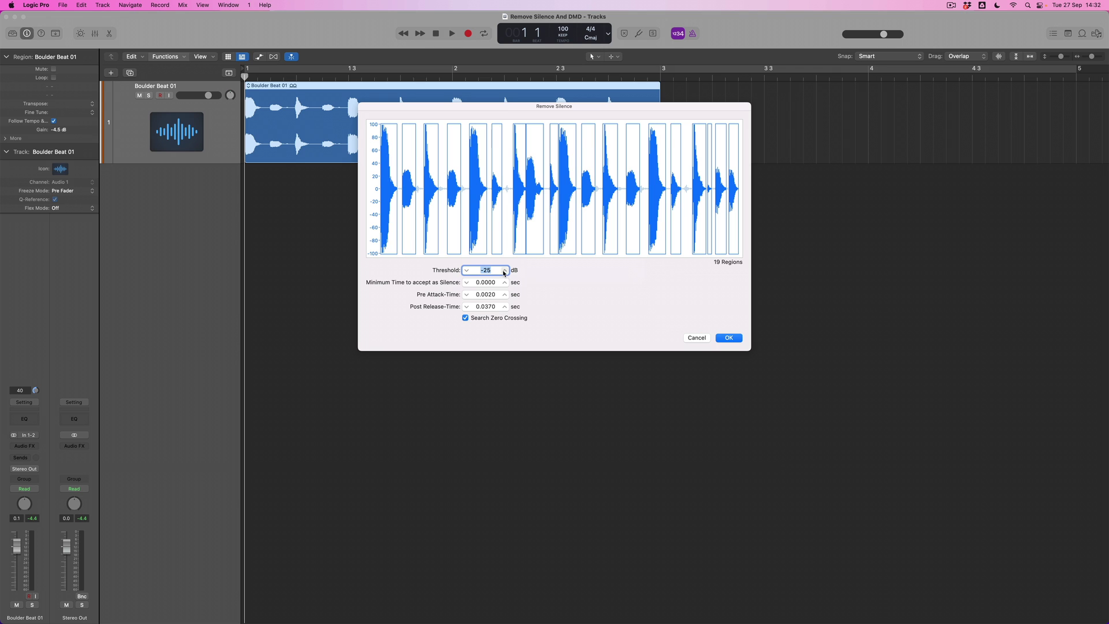
- Raise the Remove Silence threshold gradually to 0 dB to preview how the beat gets divided
left_click(506, 270)
left_click(505, 269)
left_click(506, 270)
left_click(505, 271)
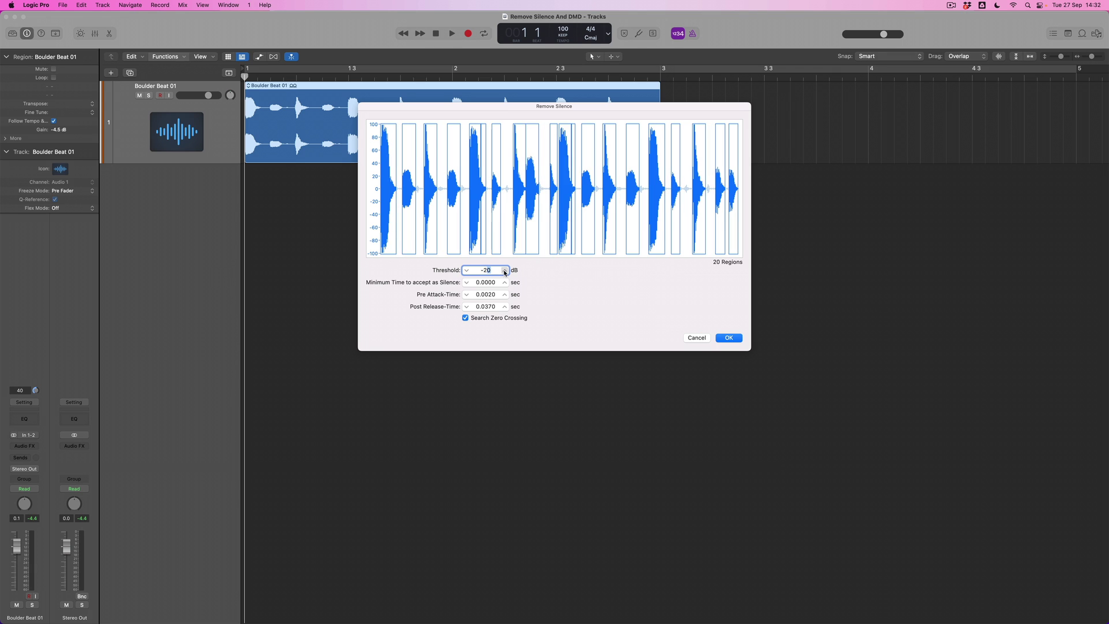
left_click(505, 270)
left_click(506, 270)
left_click(506, 271)
left_click(506, 271)
left_click(505, 270)
left_click(506, 271)
left_click(505, 270)
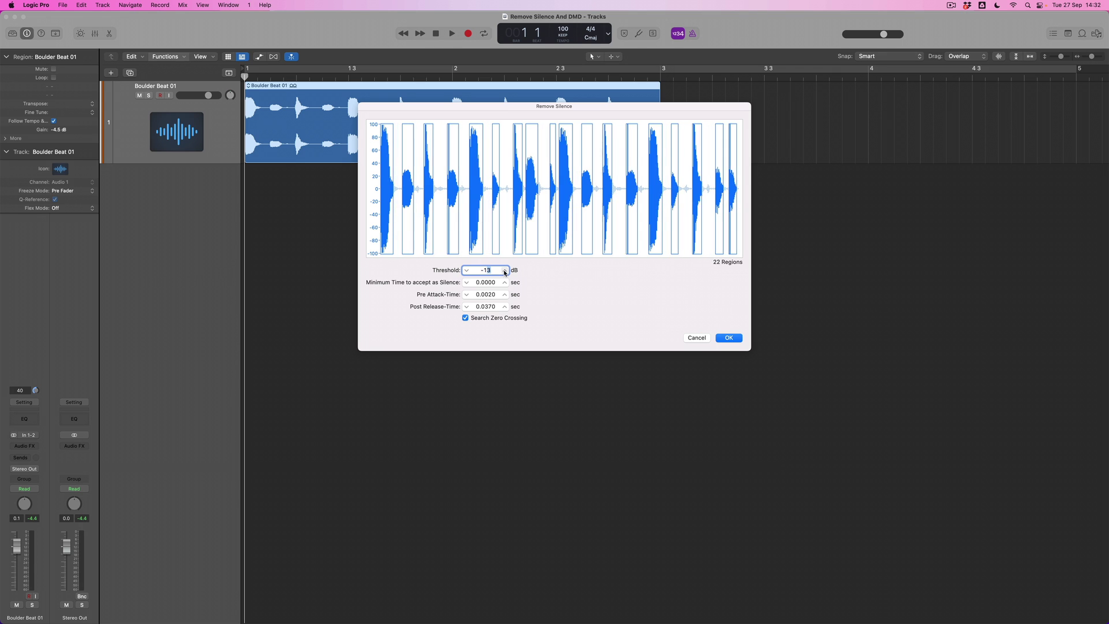
left_click(506, 270)
left_click(506, 271)
left_click(505, 271)
left_click(505, 271)
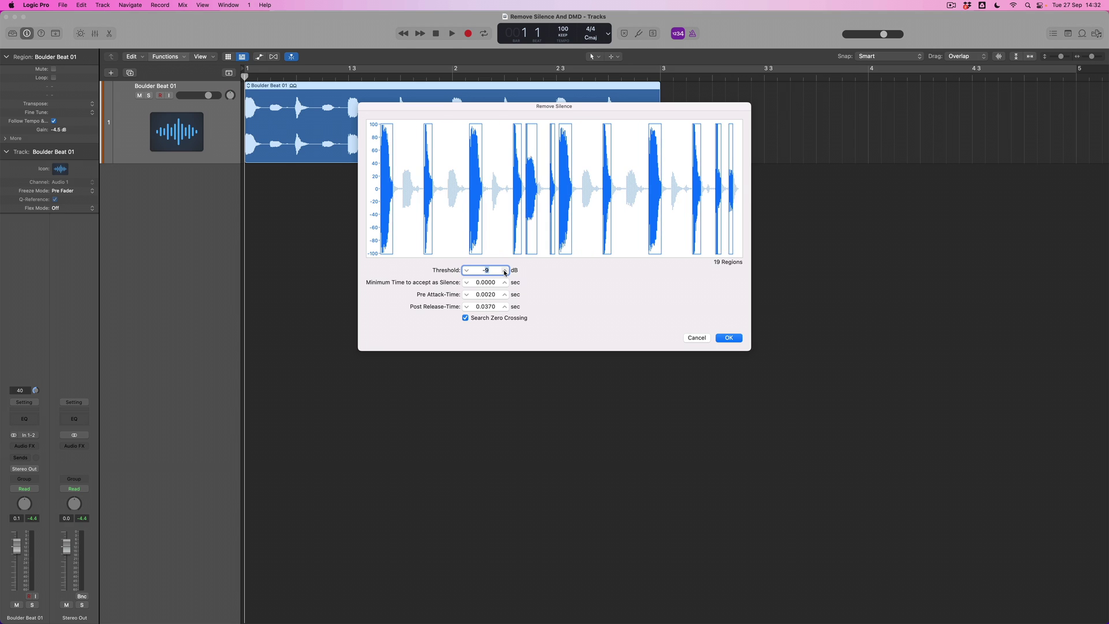
left_click(506, 271)
left_click(505, 271)
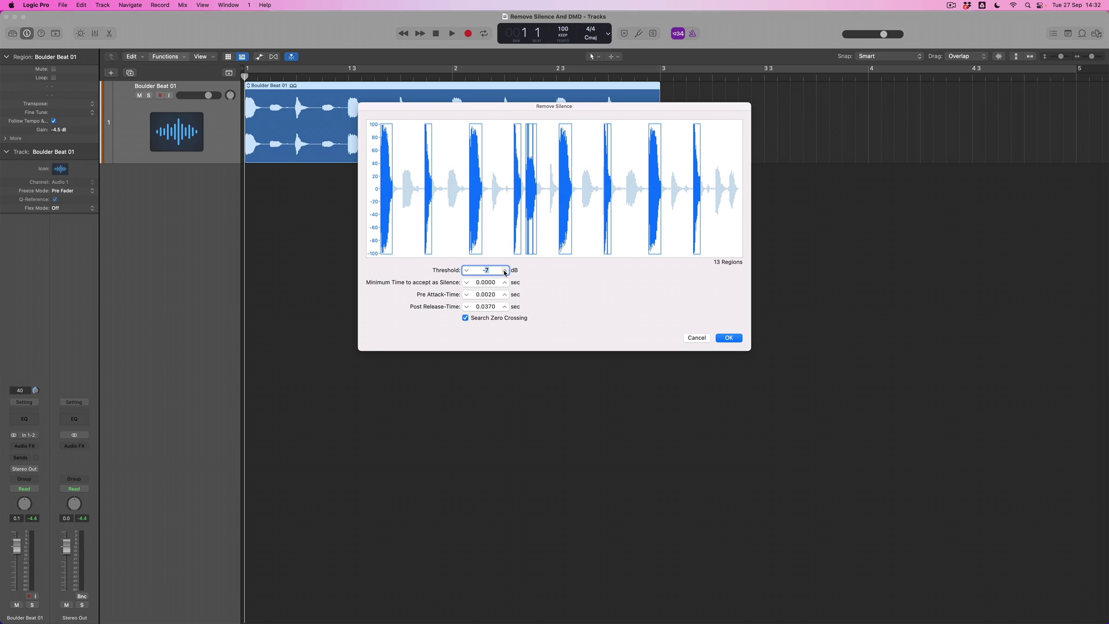
left_click(505, 270)
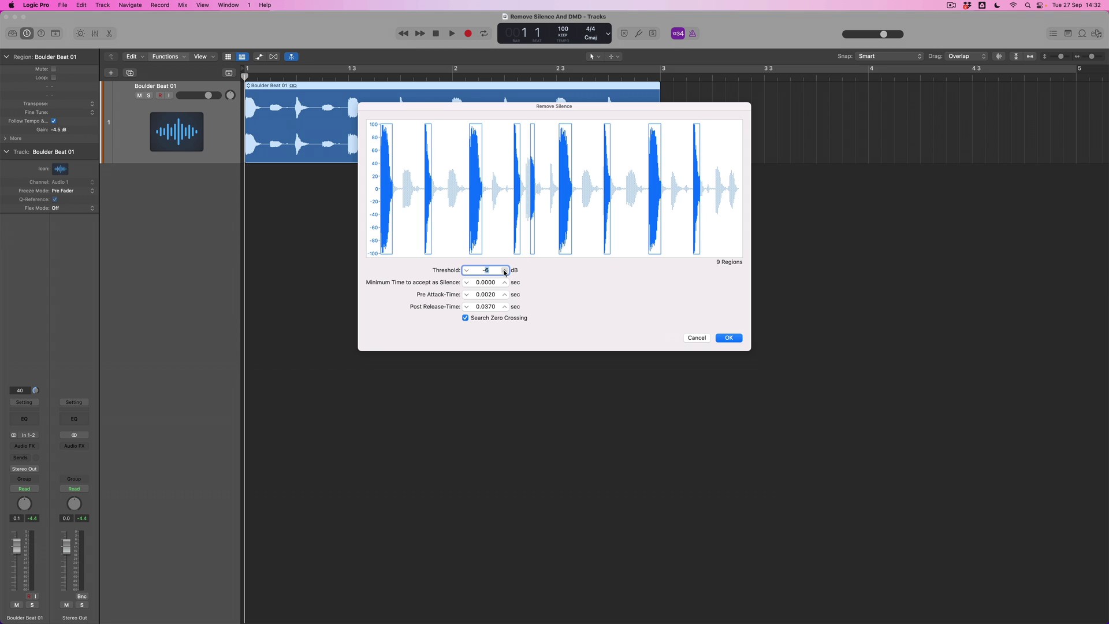
left_click(506, 271)
left_click(505, 271)
left_click(505, 270)
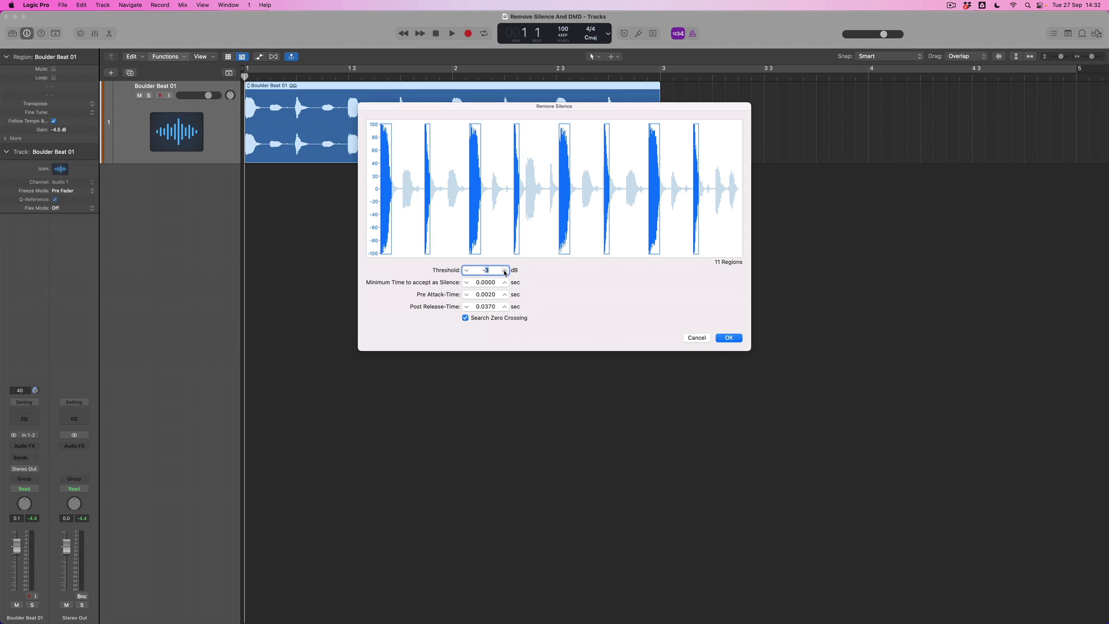
left_click(506, 271)
left_click(506, 270)
left_click(505, 270)
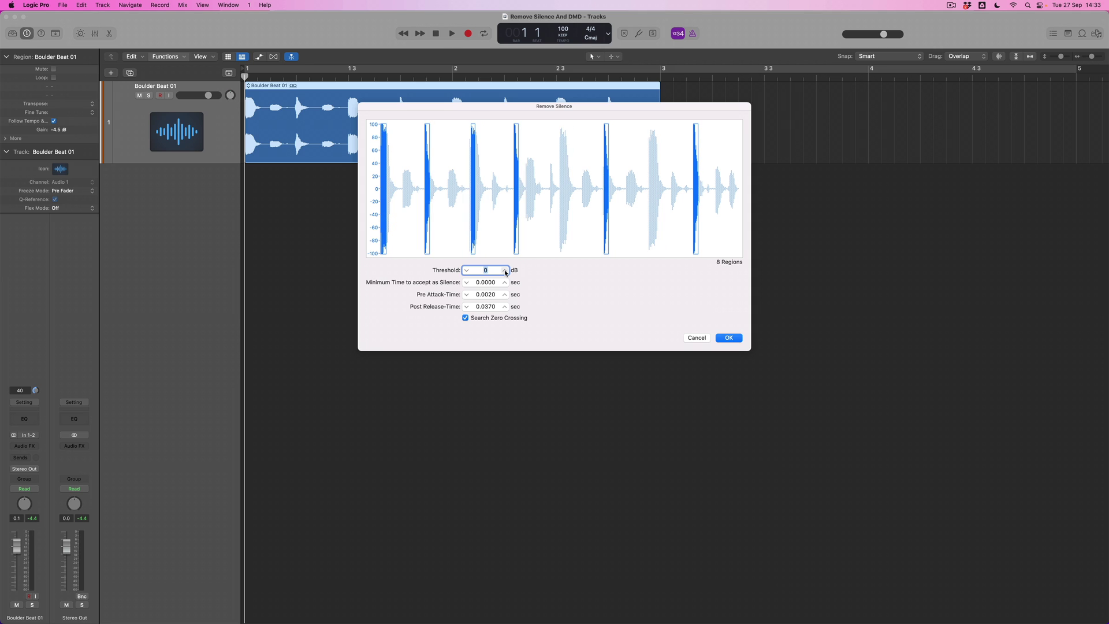
- Lower the Remove Silence threshold to -22 dB
left_click(467, 270)
left_click(467, 270)
key("Down")
key("Down")
key("Down")
key("Down")
key("Down")
key("Down")
key("Down")
key("Down")
key("Down")
key("Down")
key("Down")
key("Down")
key("Down")
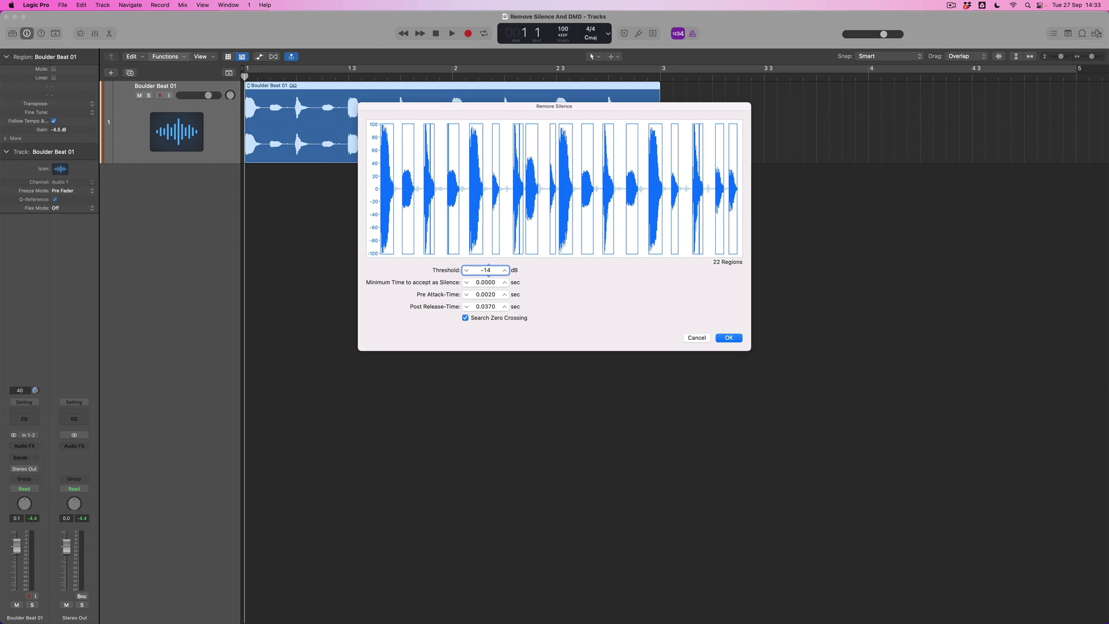
key("Down")
key("Down")
key("Down")
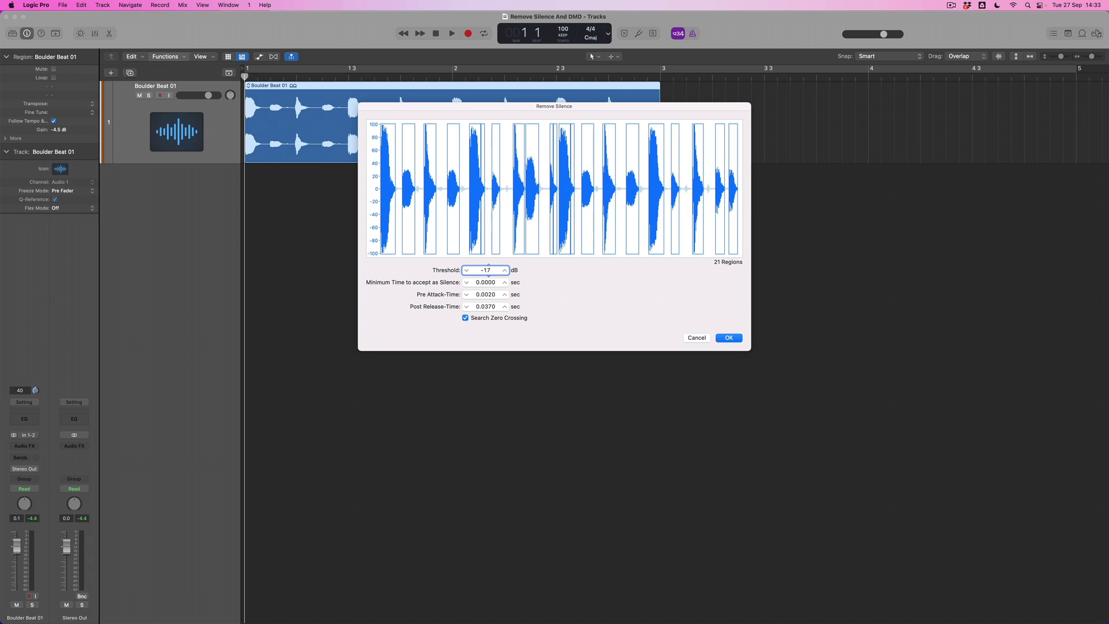
key("Down")
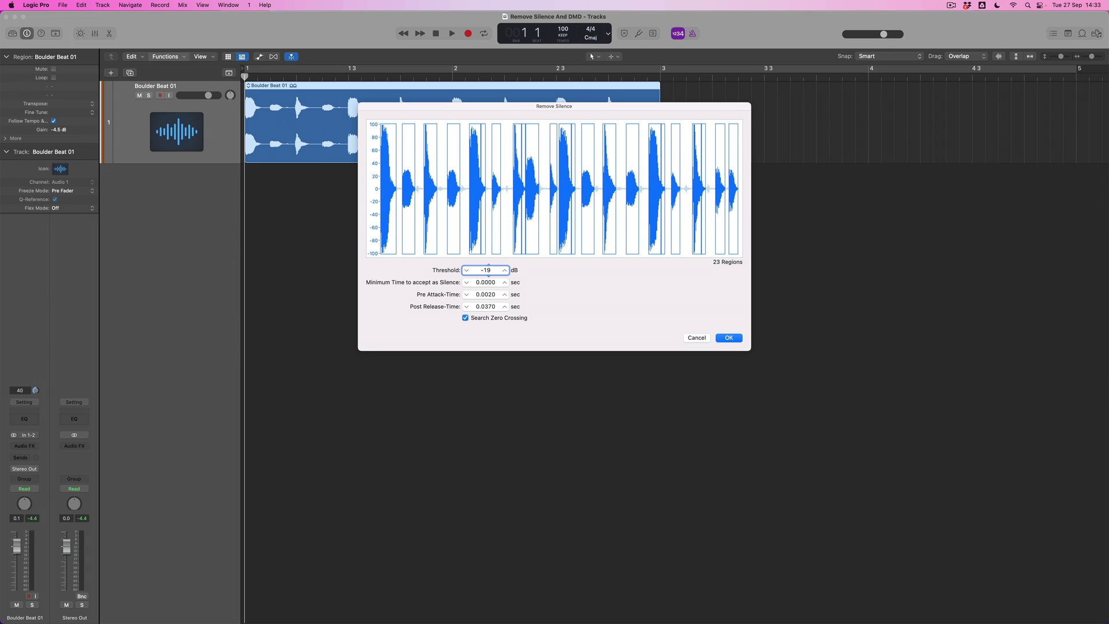
key("Down")
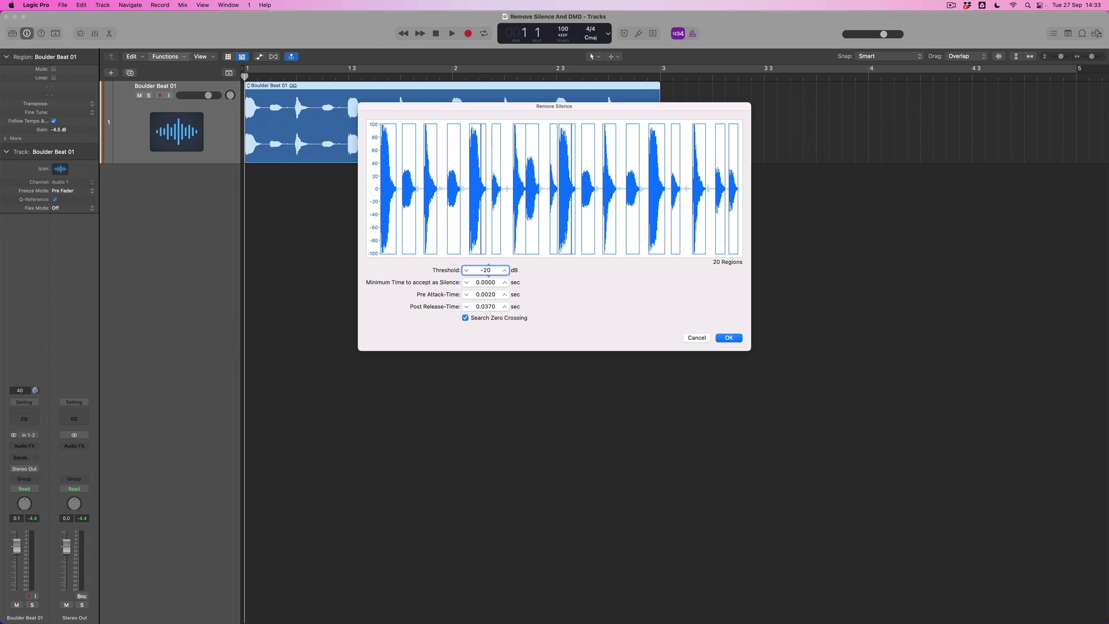
key("Down")
key("Down")
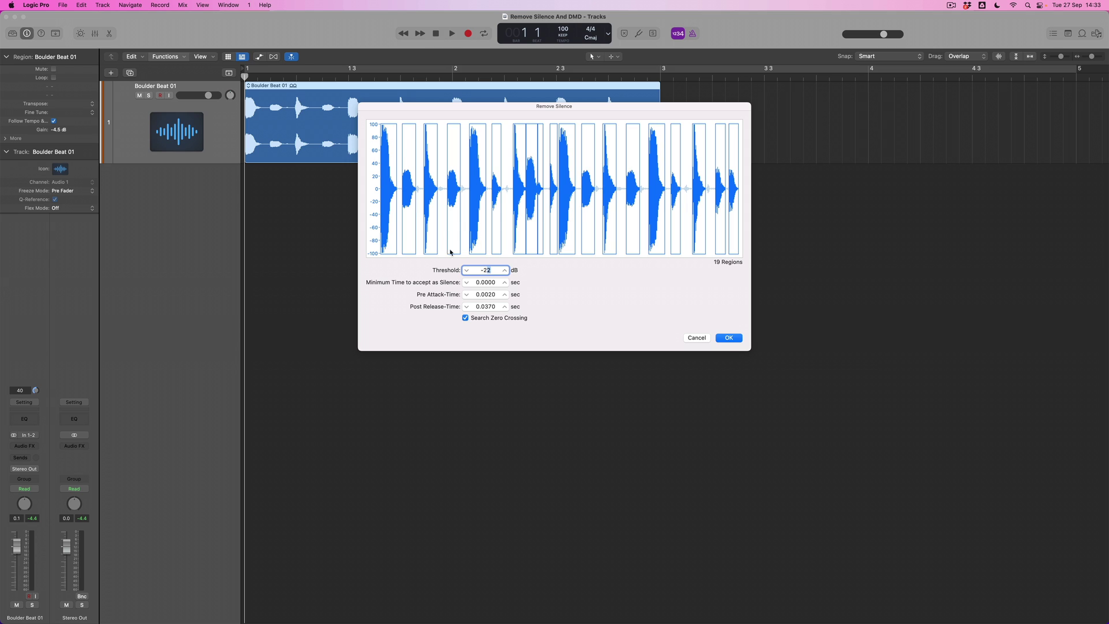
- Set the Pre Attack-Time to 0.0040 sec, try adjusting the Post Release-Time, and apply Remove Silence to split the beat
scroll(490, 294, "up", 1)
scroll(490, 293, "up", 1)
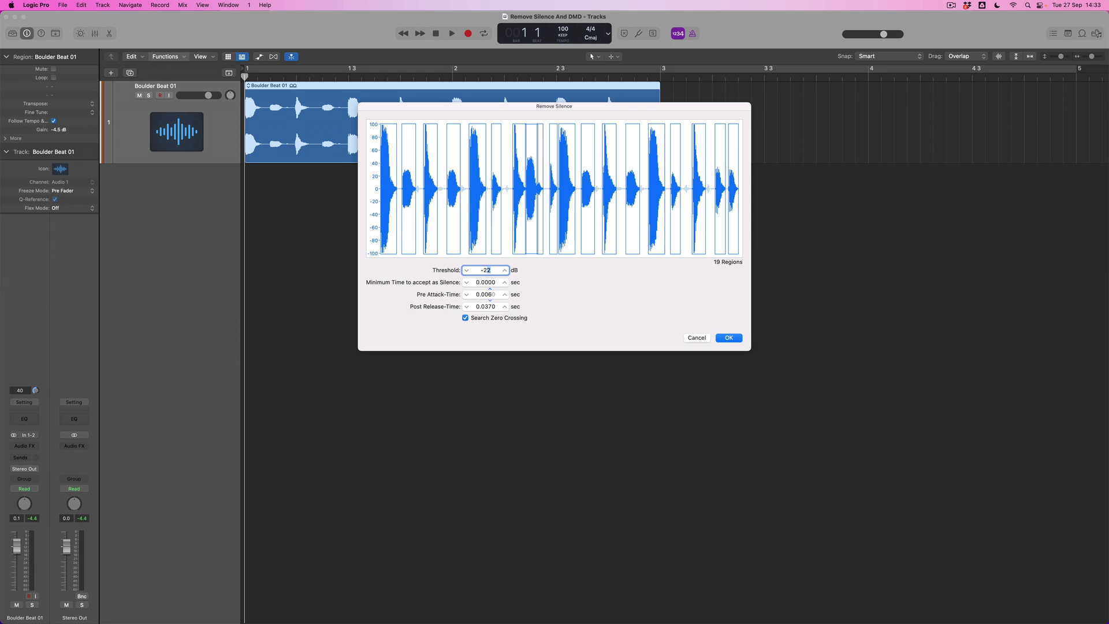
left_click_drag(489, 294, 490, 295)
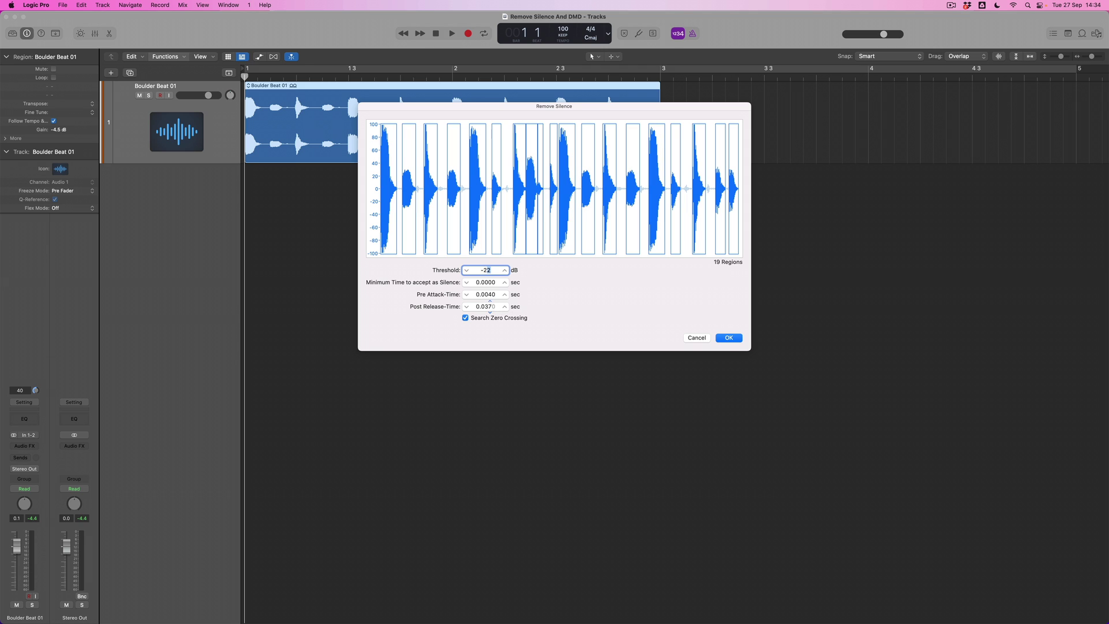
left_click_drag(490, 306, 490, 305)
left_click(728, 338)
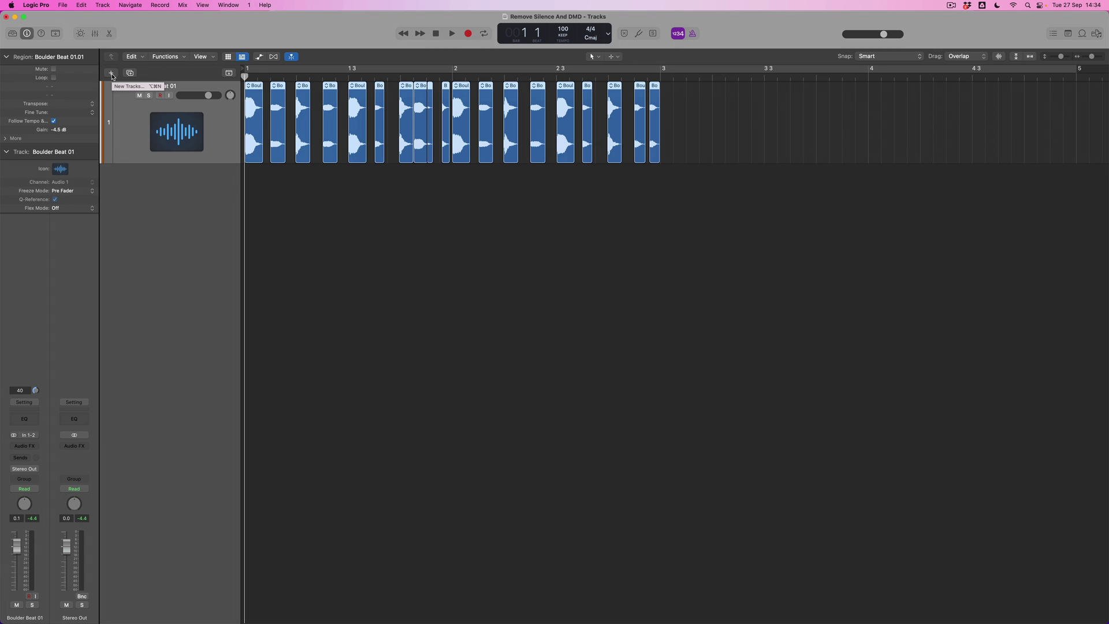
- Create one new software instrument track with an empty channel strip
left_click(113, 74)
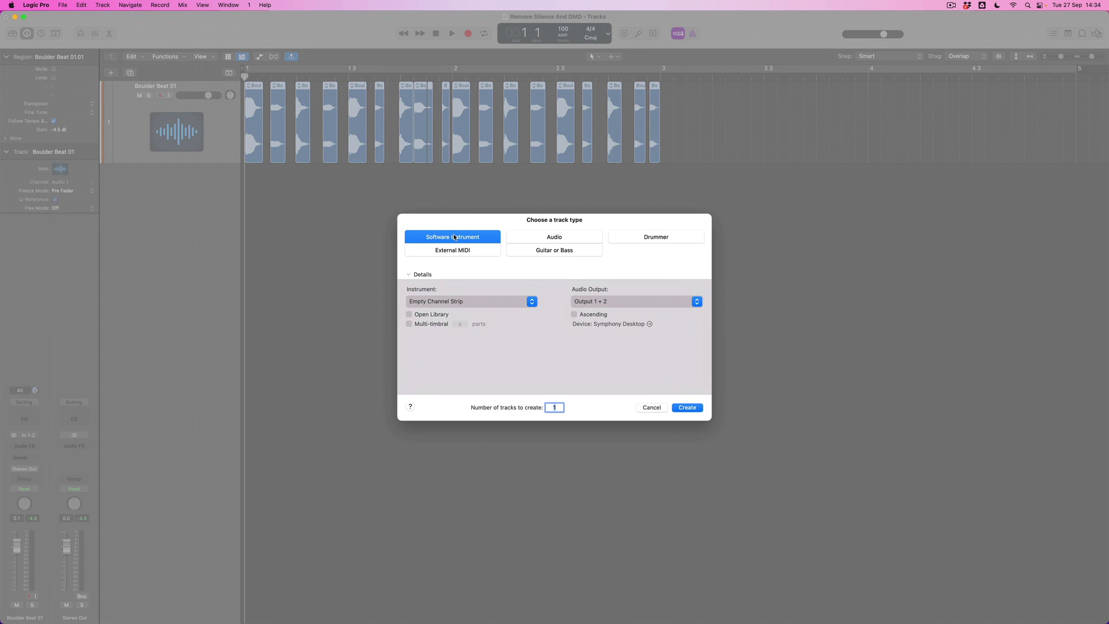
left_click(486, 304)
mouse_move(460, 444)
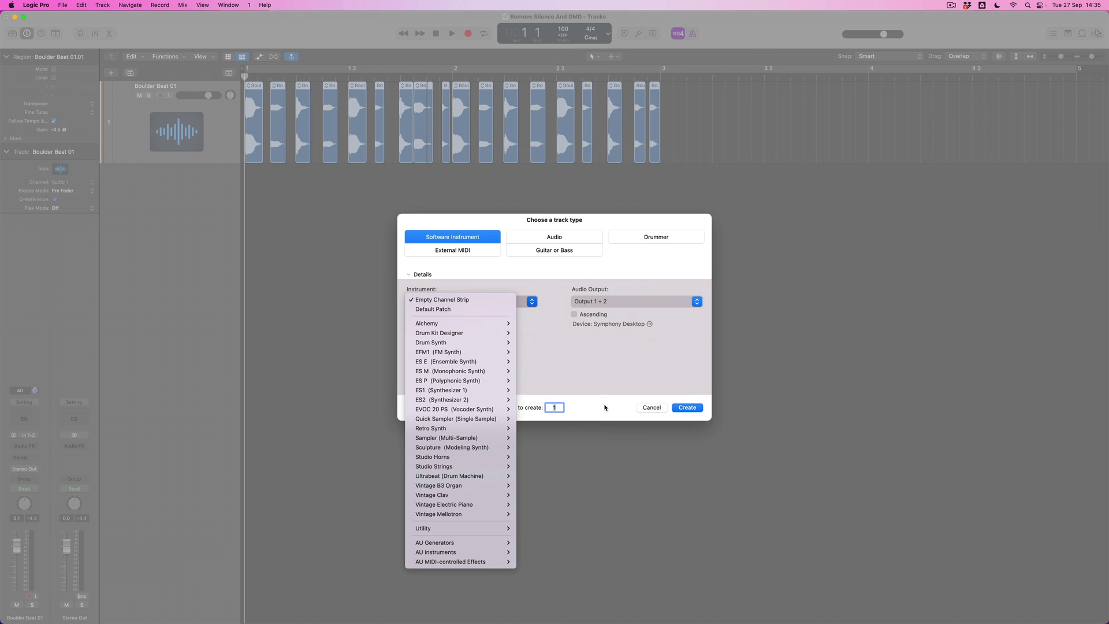
left_click(414, 305)
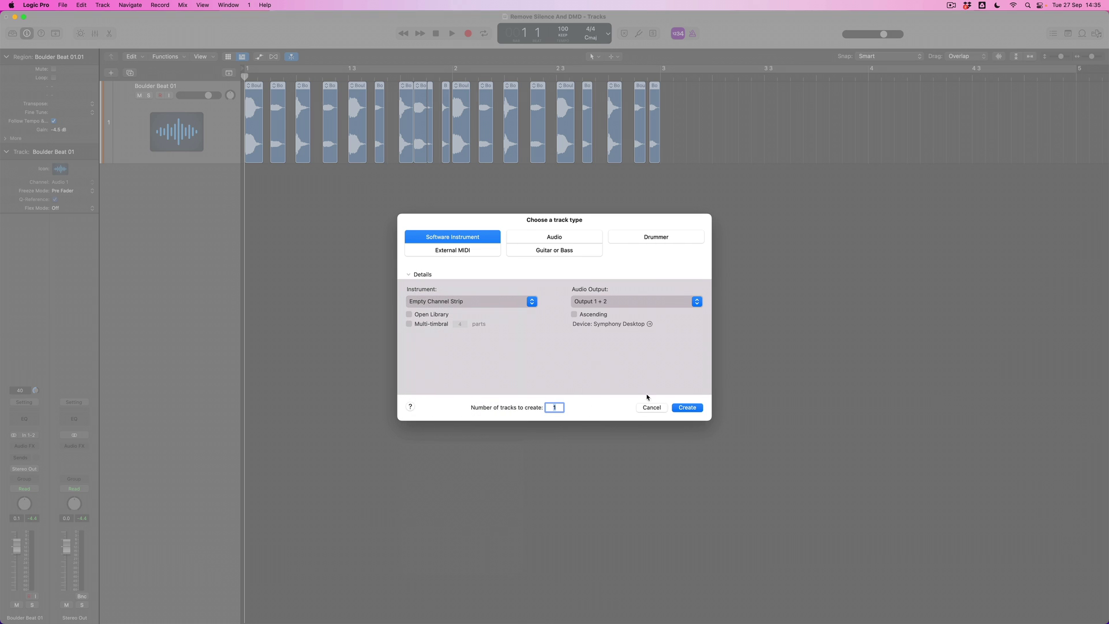
left_click(686, 408)
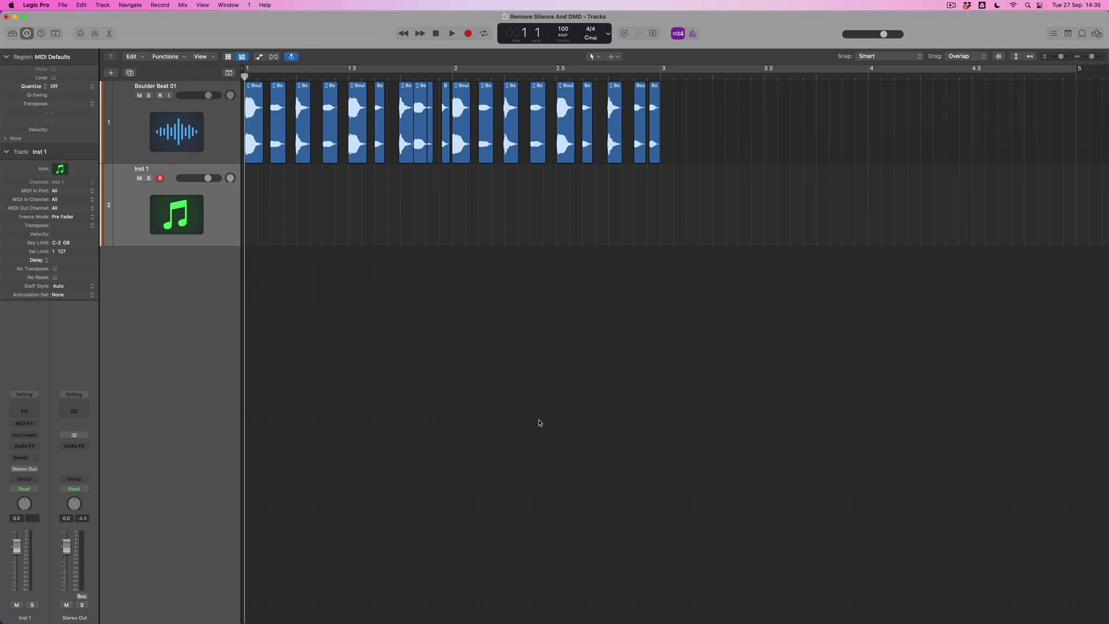
- Load Drum Machine Designer as the instrument on the Inst 1 track and hide the Library
left_click(36, 437)
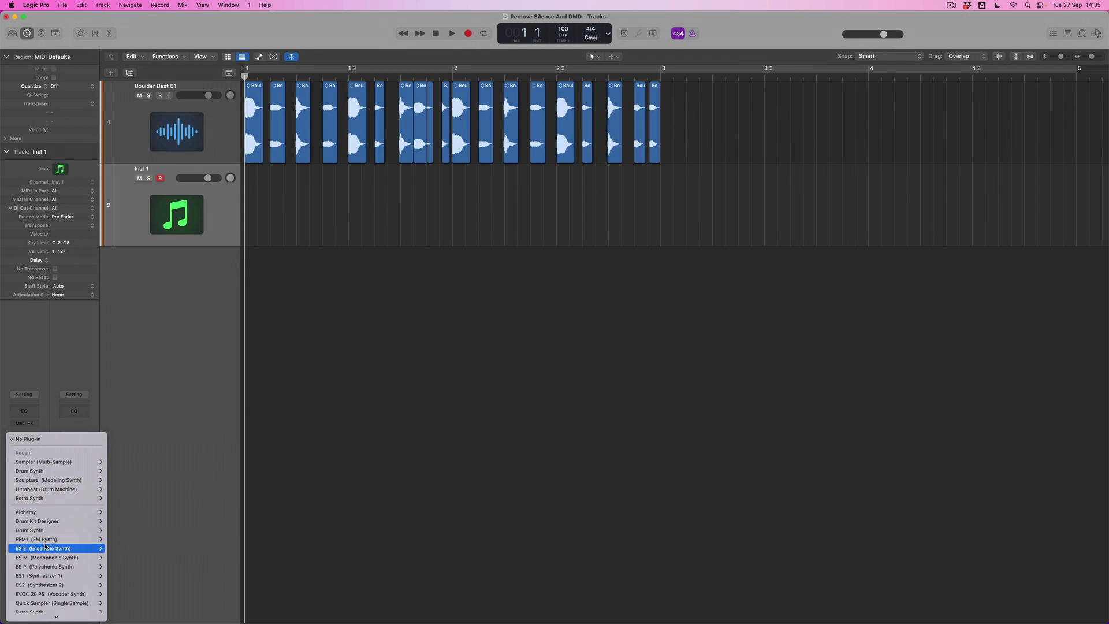
scroll(52, 601, "down", 5)
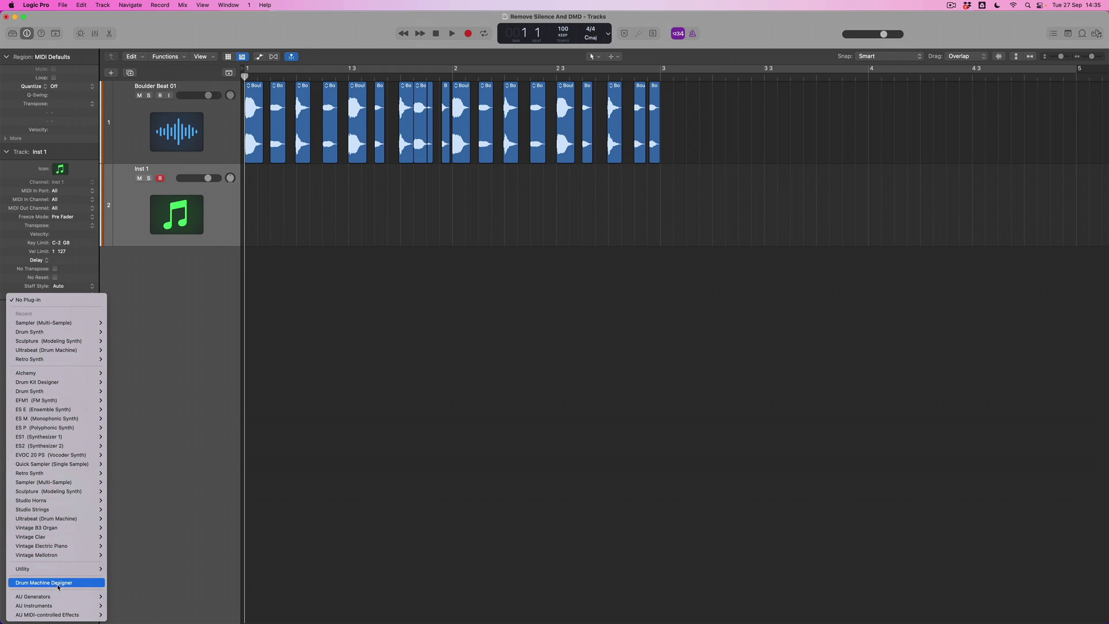
left_click(65, 588)
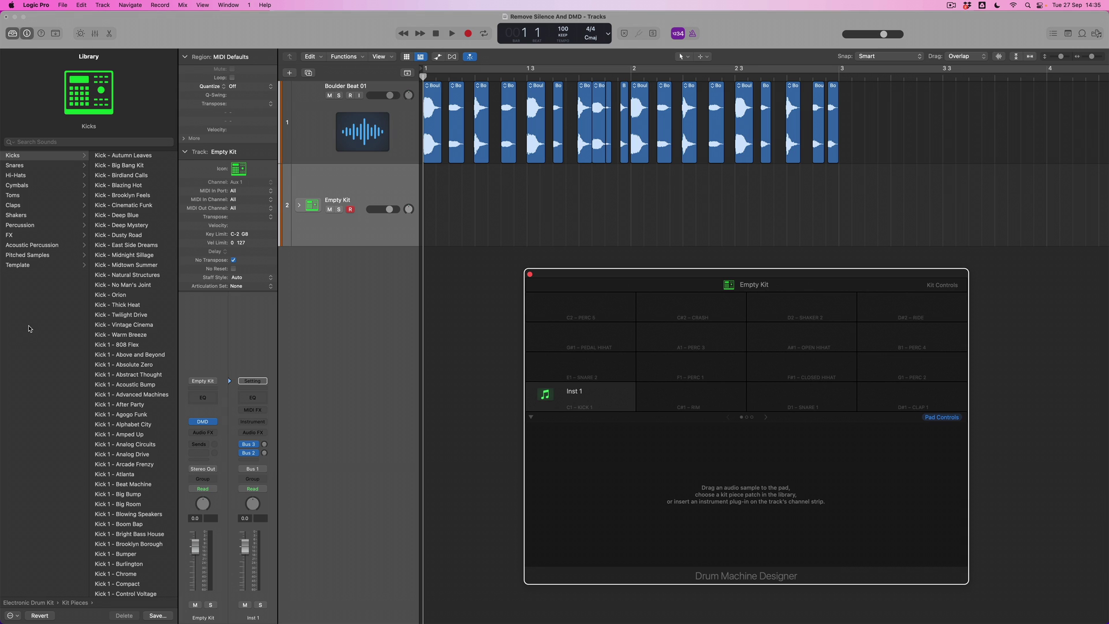
left_click(13, 34)
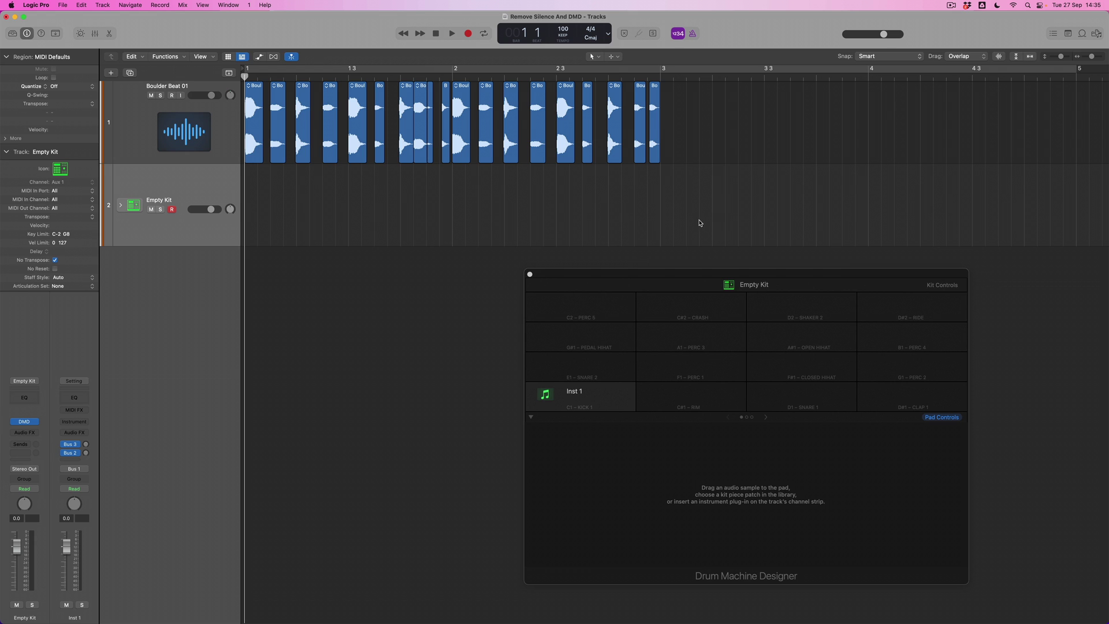
- Add all the Boulder Beat slices to the Drum Machine Designer pads starting at the C1 Kick 1 pad, and show the first pad page
left_click_drag(695, 226, 581, 395)
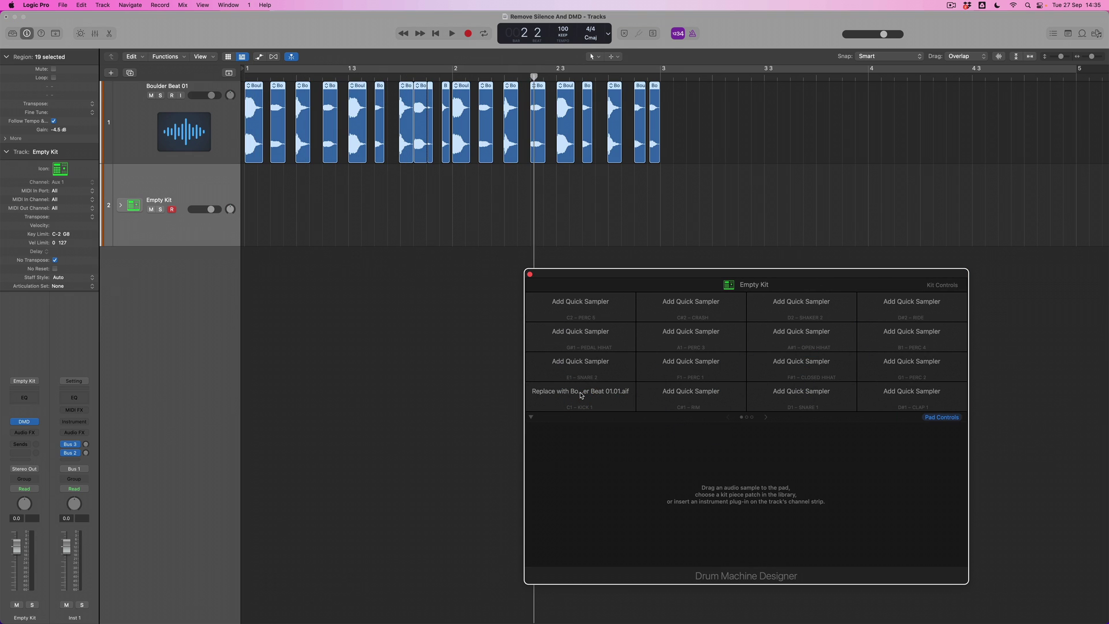
key("space")
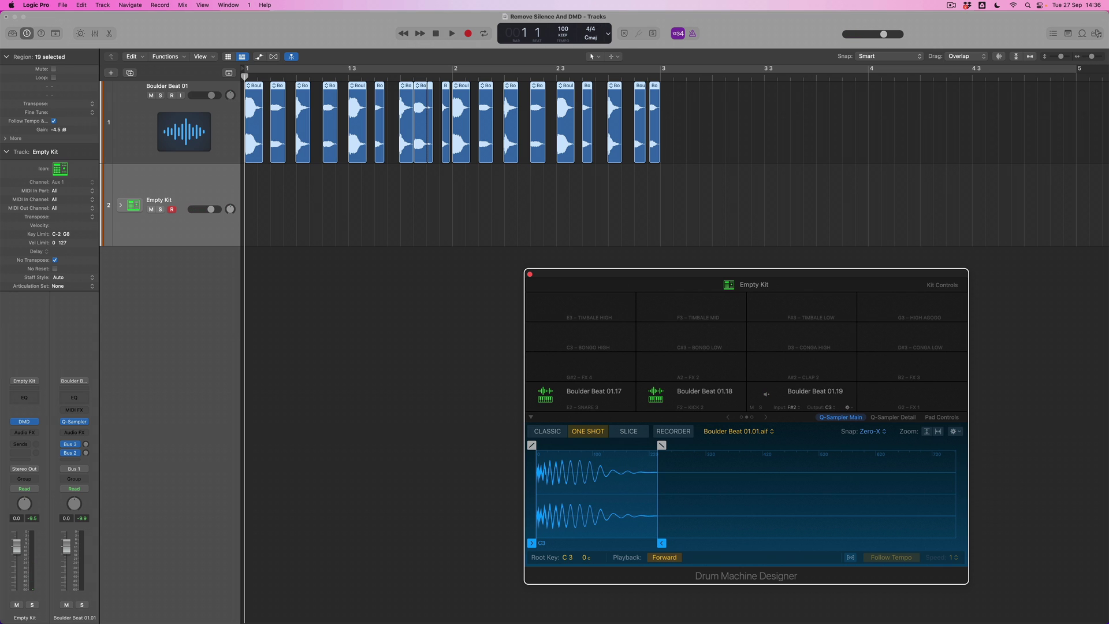
left_click(741, 418)
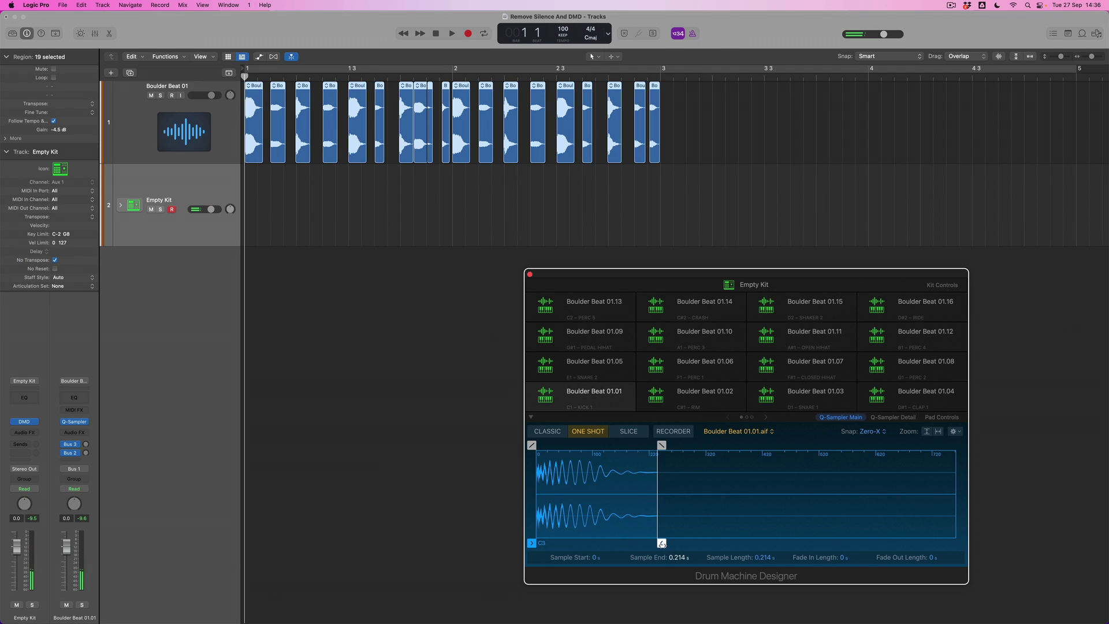
- Shorten the Boulder Beat 01.01 sample to end at about 0.13 s with a fade-out of about 0.049 s
left_click_drag(647, 543, 616, 542)
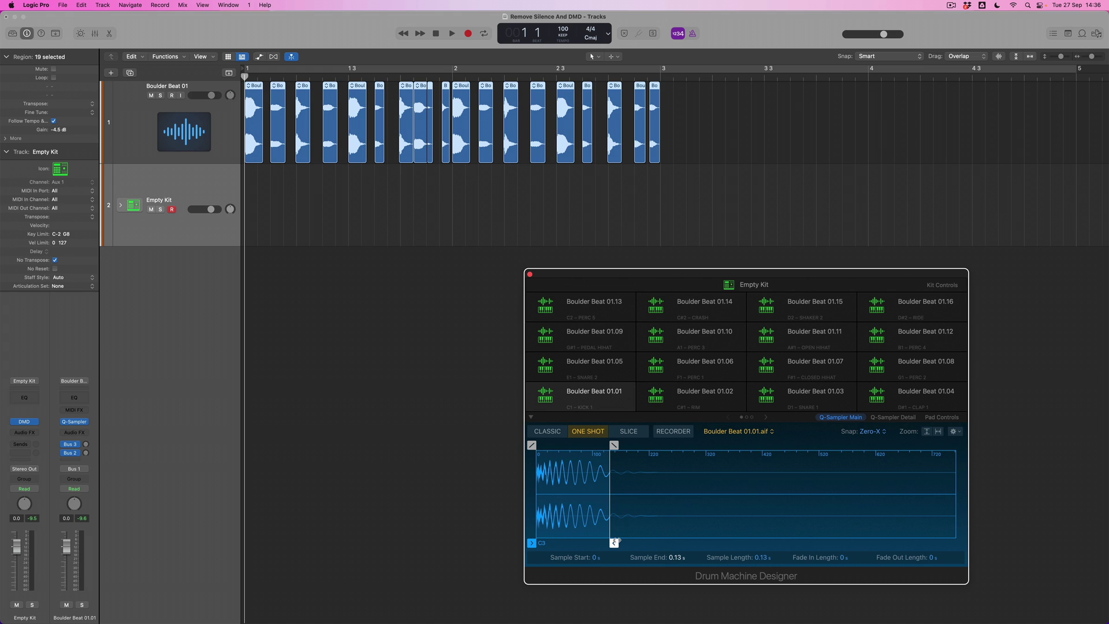
left_click_drag(614, 444, 597, 446)
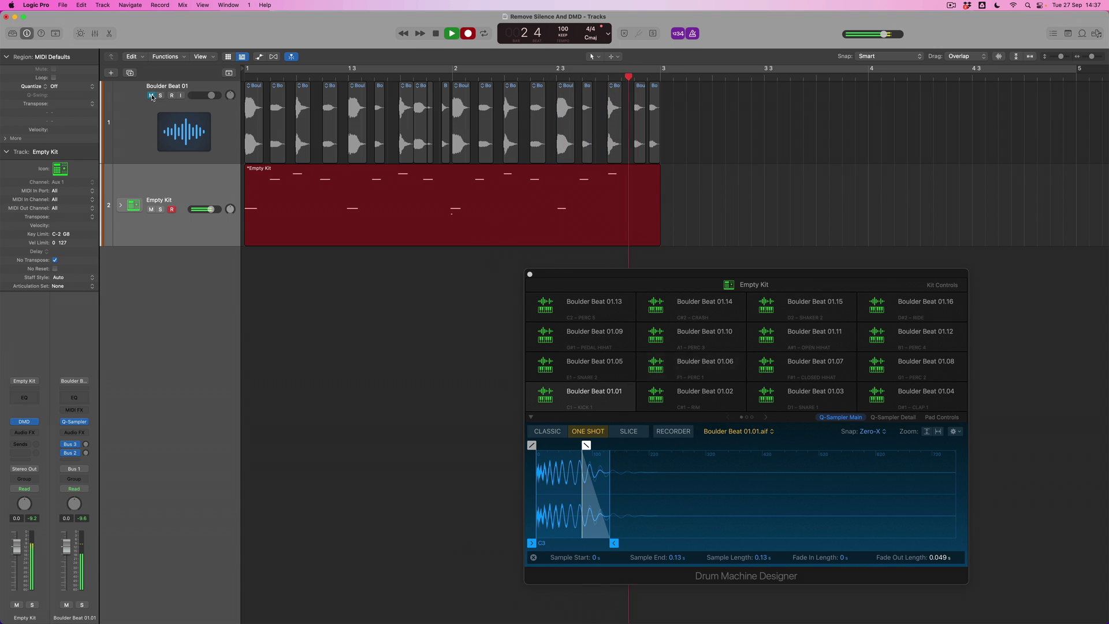
- Stop recording on the Empty Kit track and quantize the recorded MIDI region to 1/8 Note
key("space")
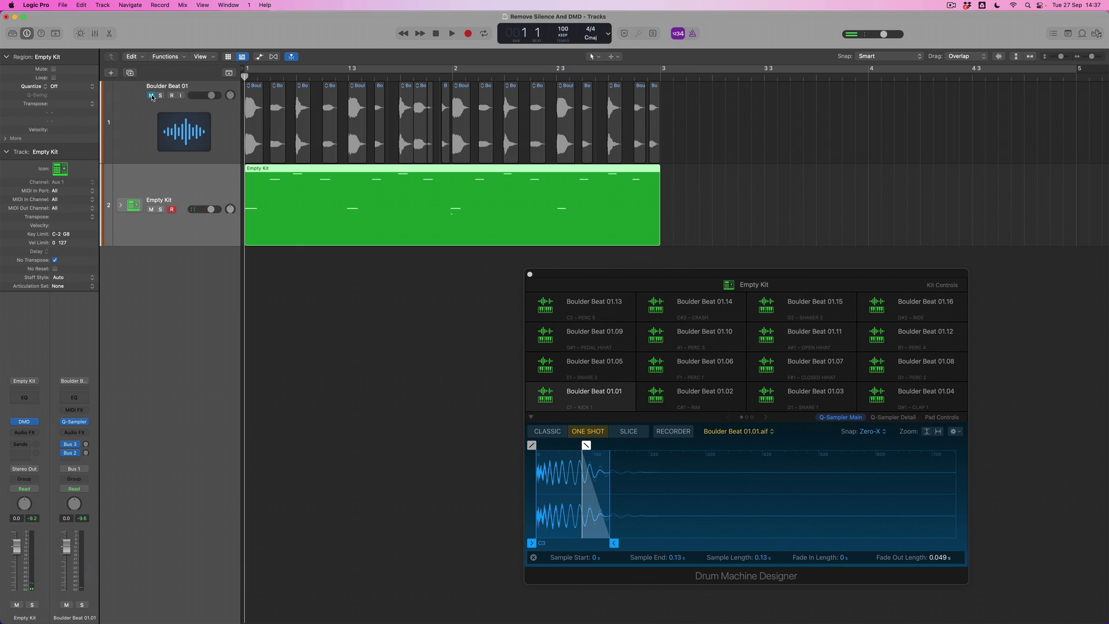
left_click(85, 88)
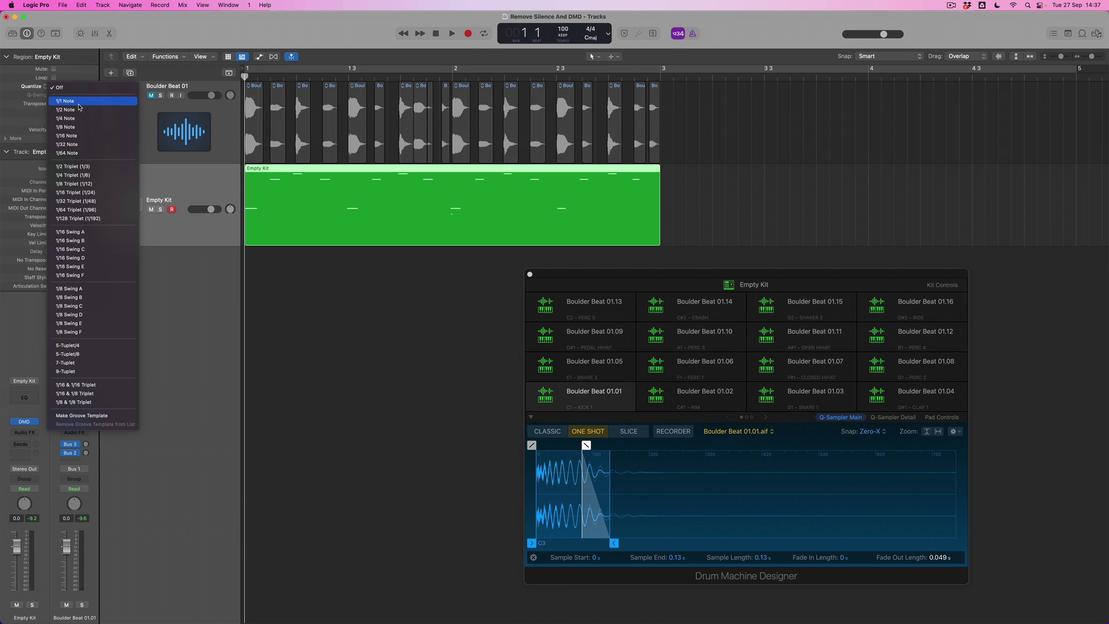
left_click(79, 127)
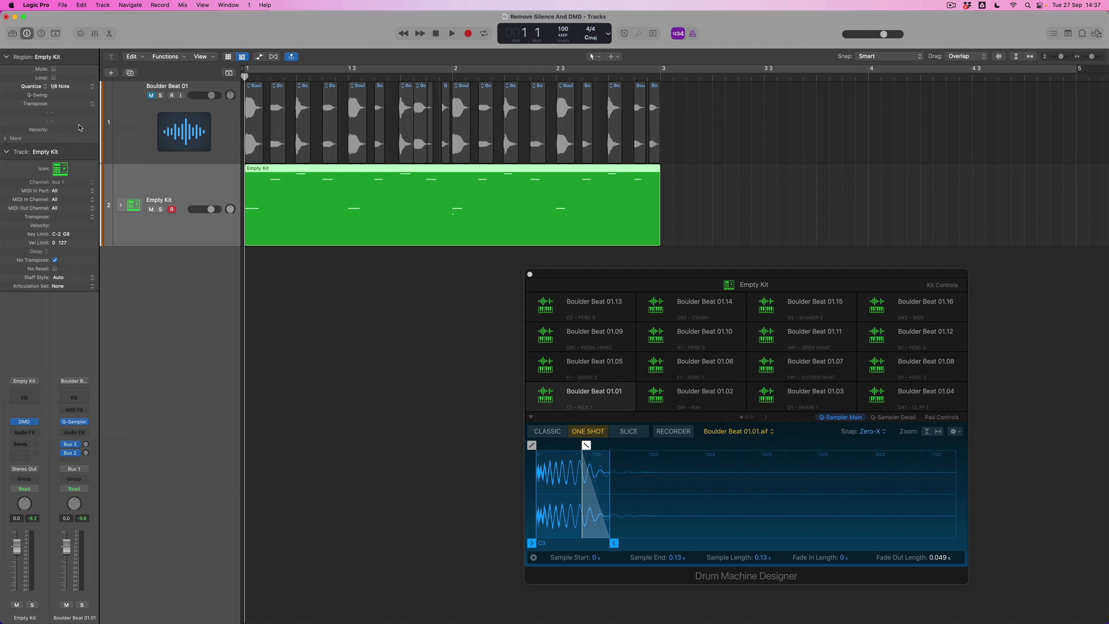